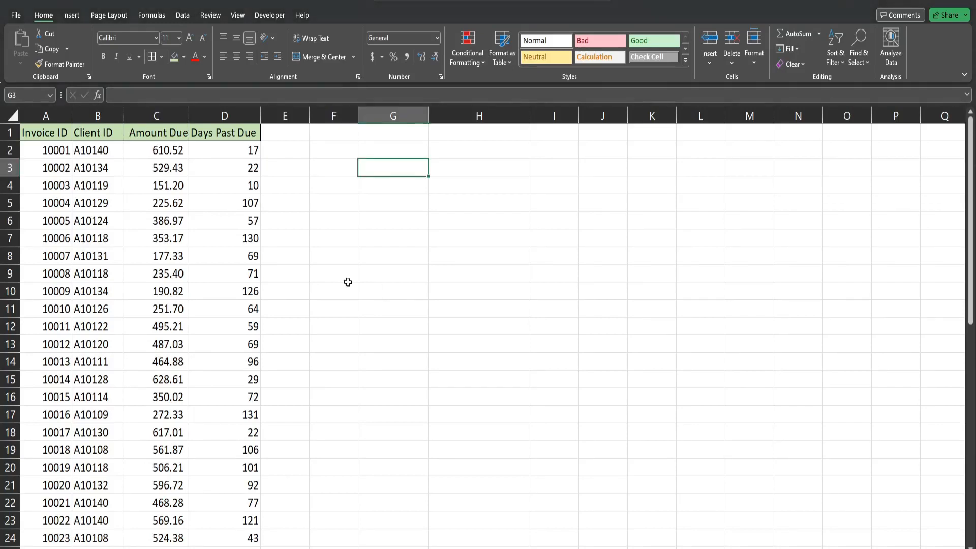
Review the Invoice ID, Client ID, Amount Due and Days Past Due columns and select a cell in the data.
left_click(46, 115)
left_click(86, 115)
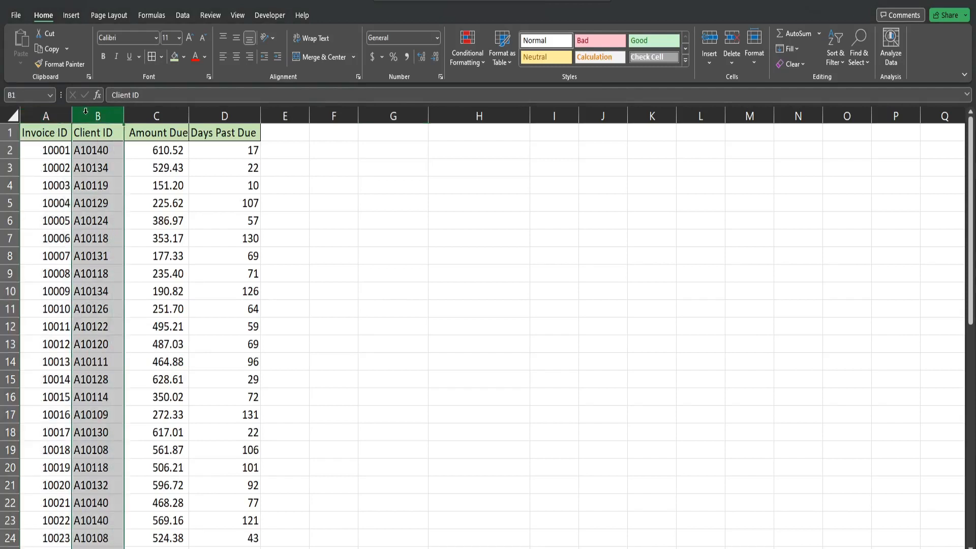
left_click(160, 115)
left_click(213, 116)
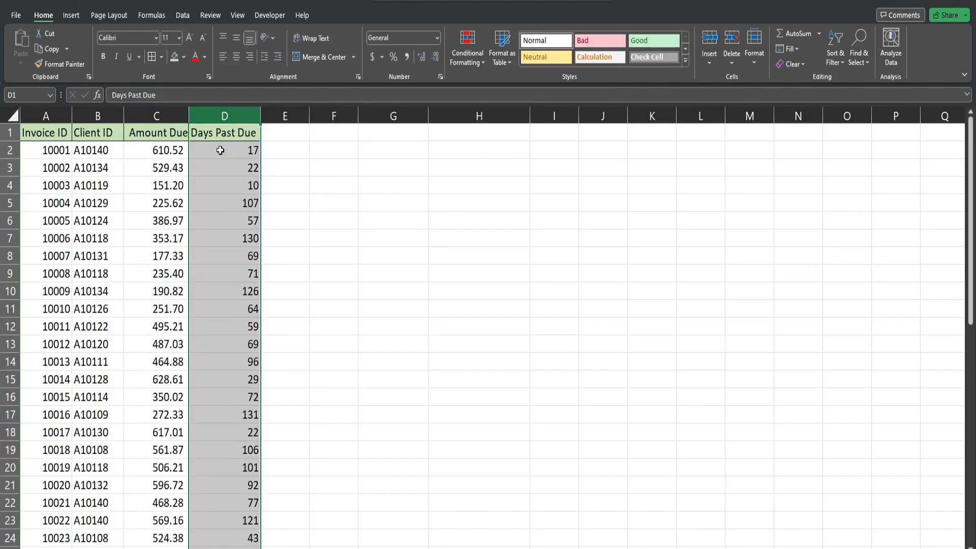
left_click(176, 167)
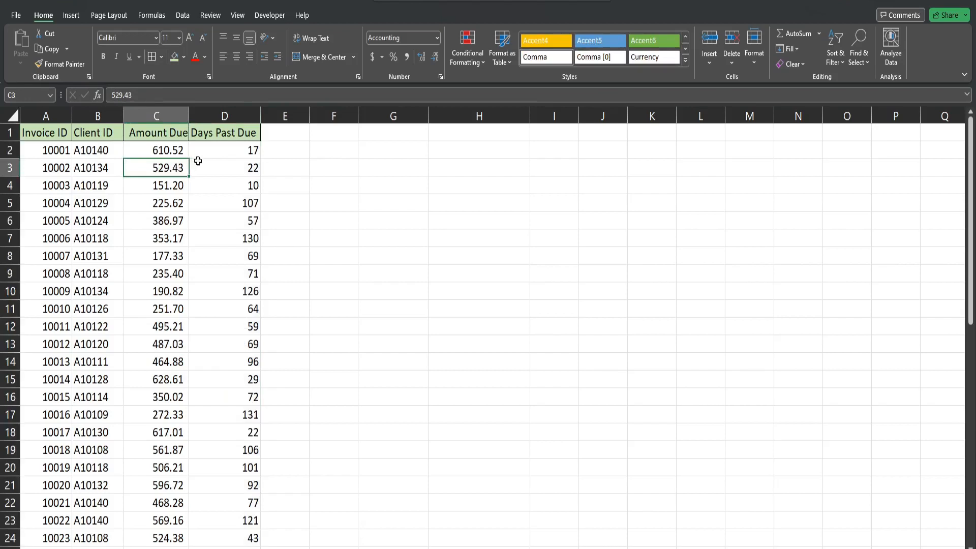
left_click(218, 153)
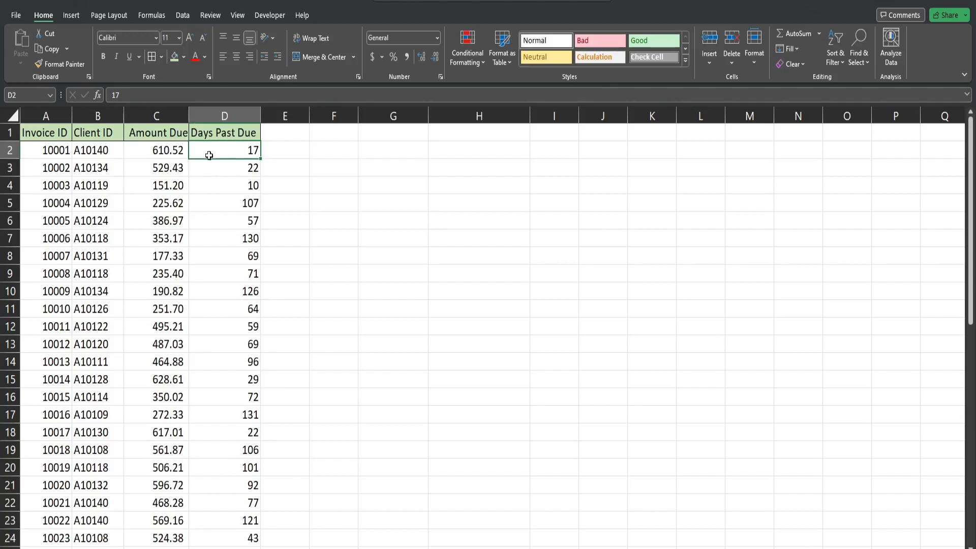
left_click(208, 172)
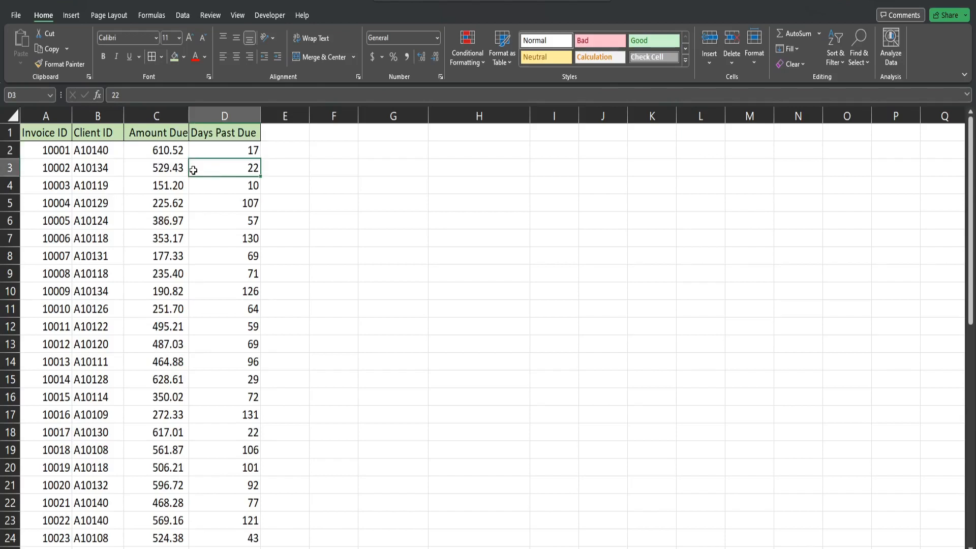
Insert an empty PivotTable from the data range onto the existing worksheet at cell G2.
left_click(71, 15)
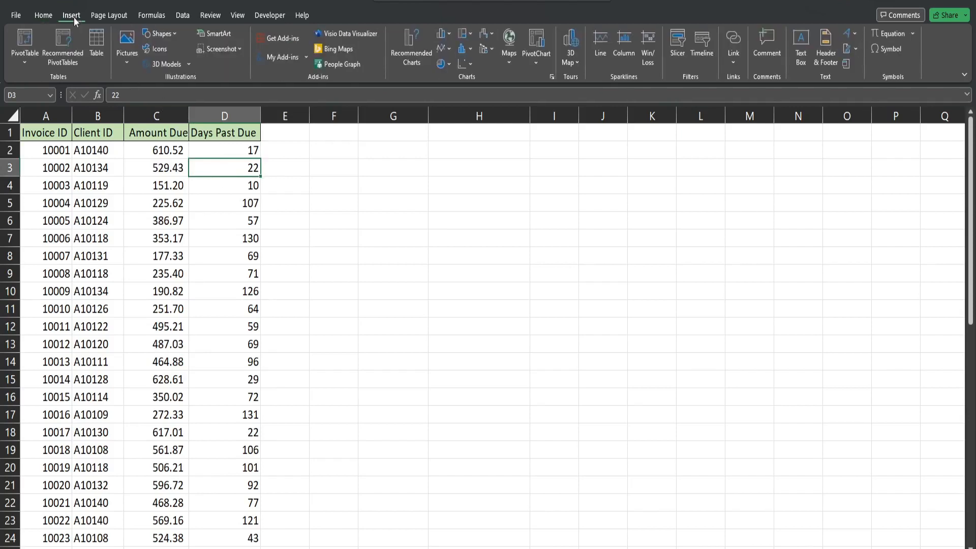
left_click(25, 63)
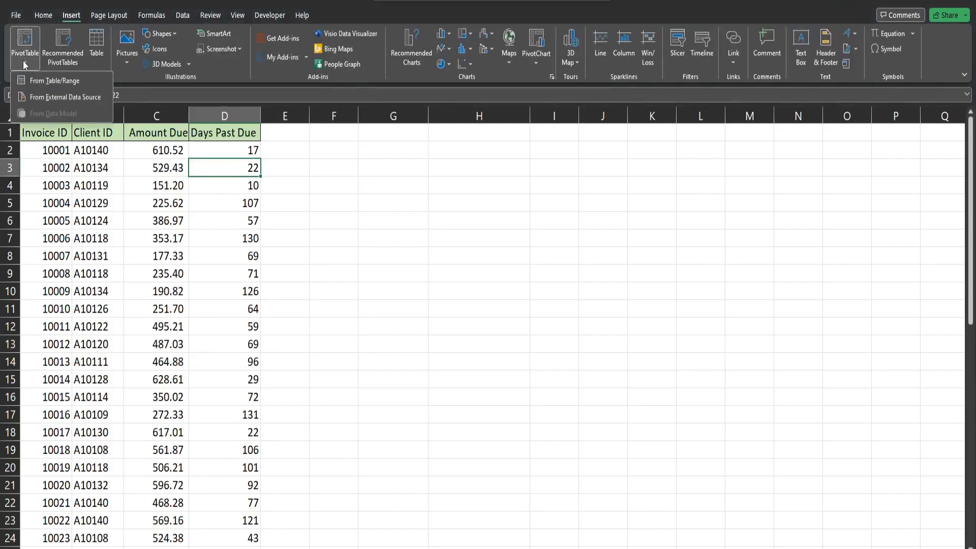
left_click(40, 81)
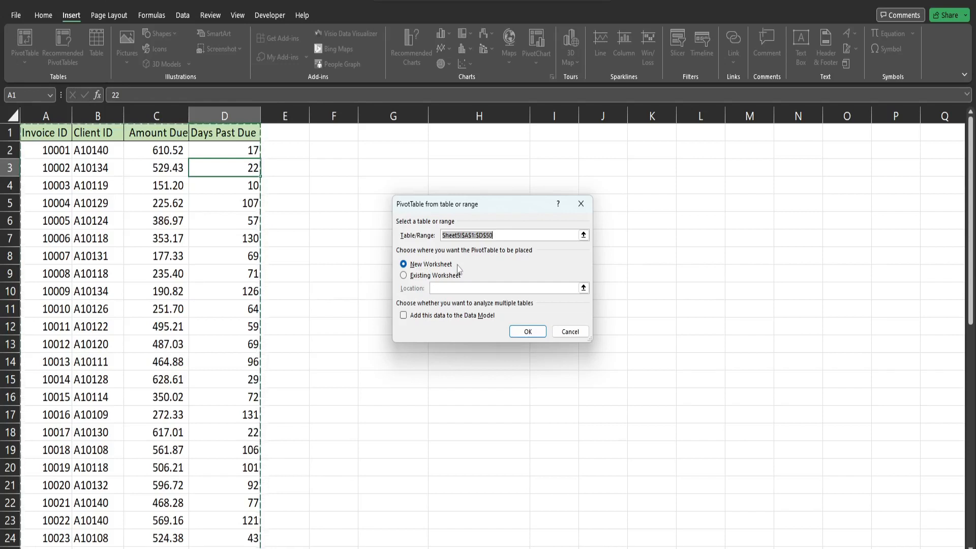
left_click(407, 281)
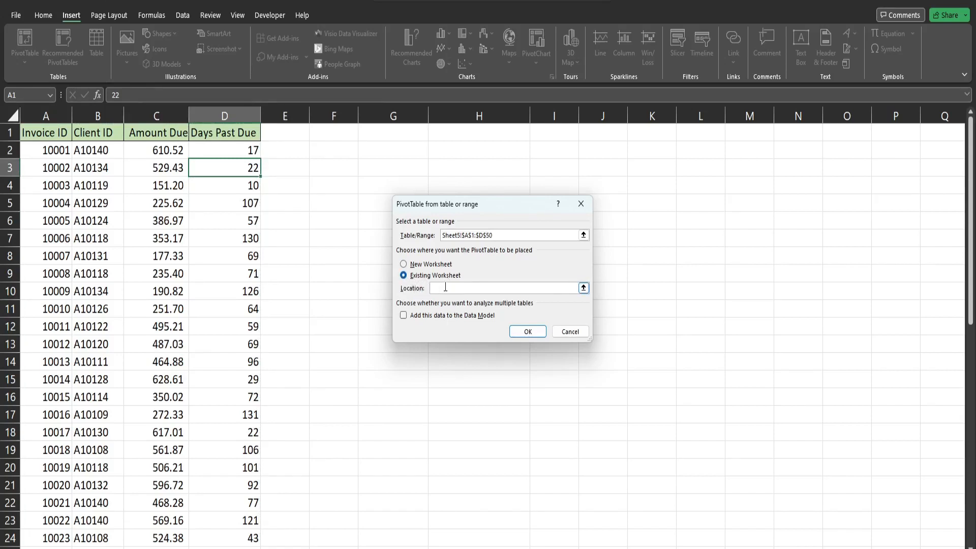
left_click(392, 152)
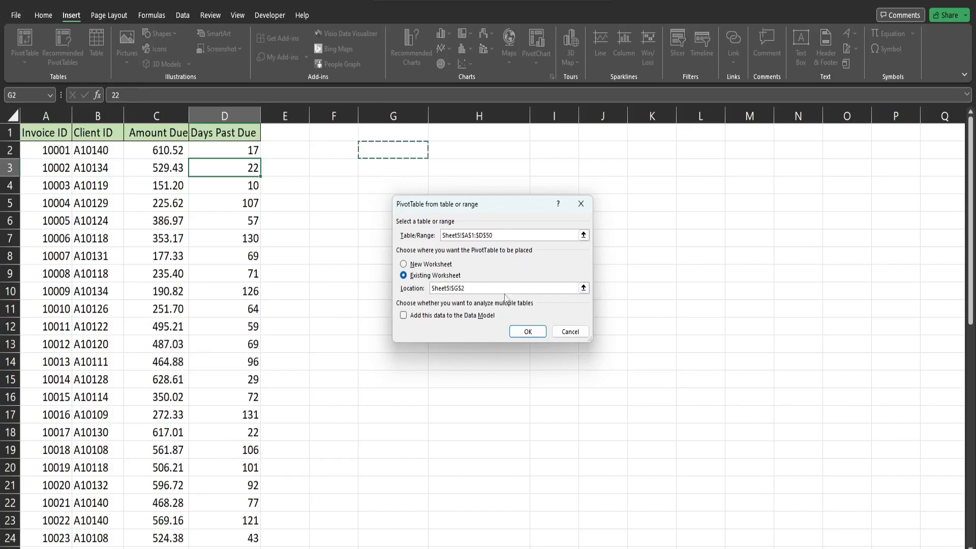
left_click(528, 332)
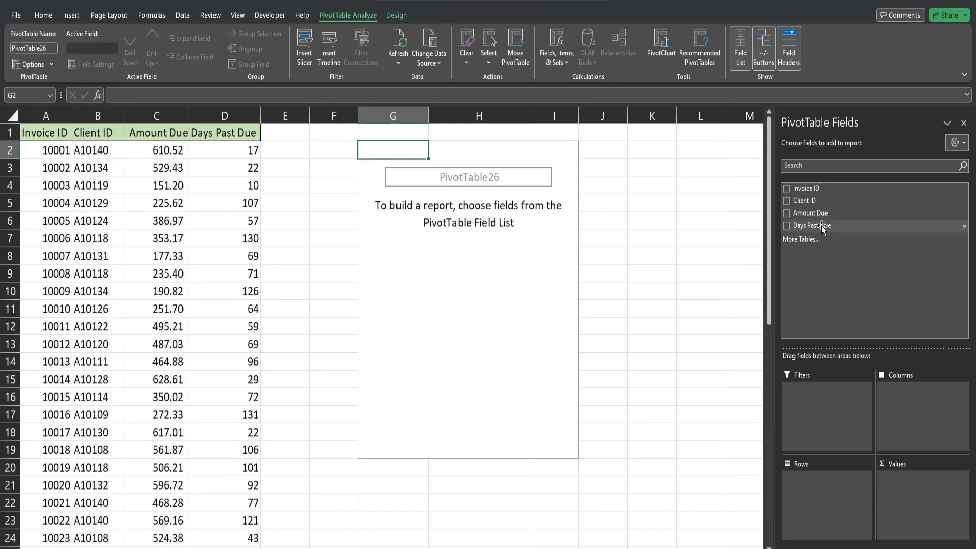
Place Days Past Due in Rows and Amount Due in Values as Sum of Amount Due.
left_click_drag(824, 230, 837, 492)
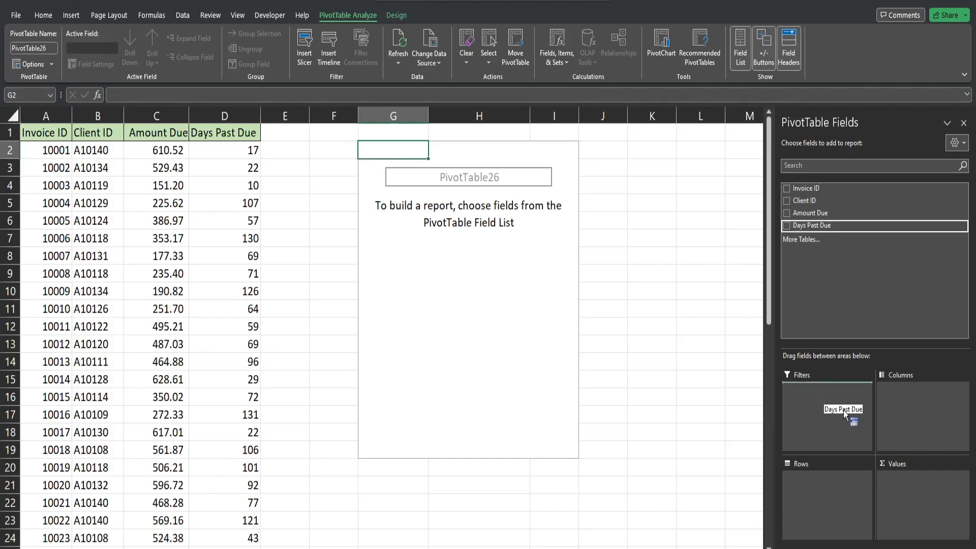
left_click_drag(834, 498, 834, 497)
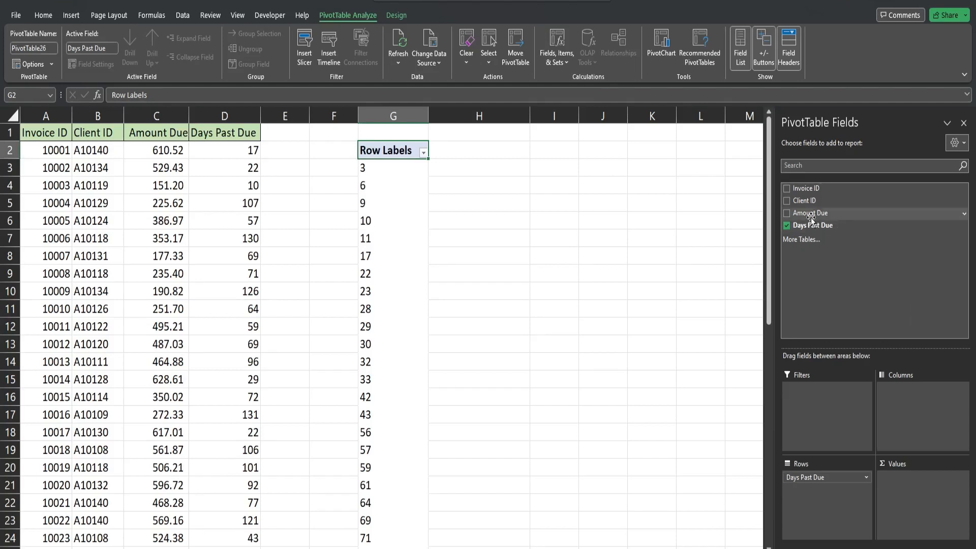
mouse_move(809, 216)
left_mouse_down()
mouse_move(841, 260)
mouse_move(908, 492)
left_mouse_up()
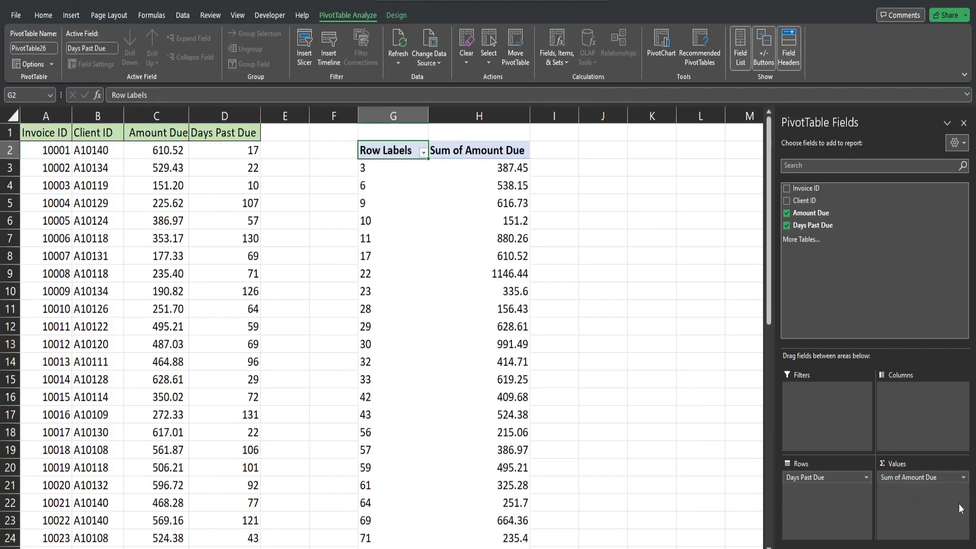
left_click(962, 479)
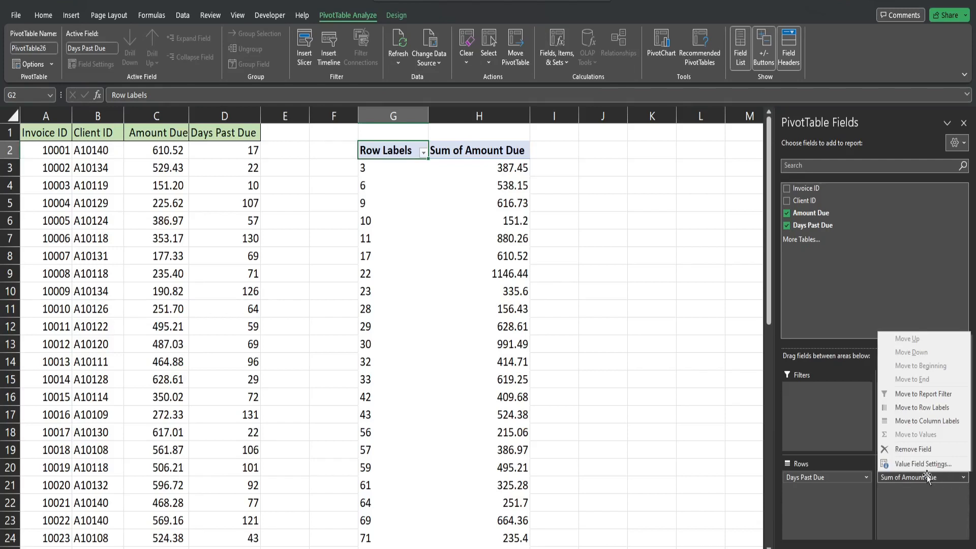
Format Sum of Amount Due as Currency via Value Field Settings, e.g. $387.45.
left_click(909, 465)
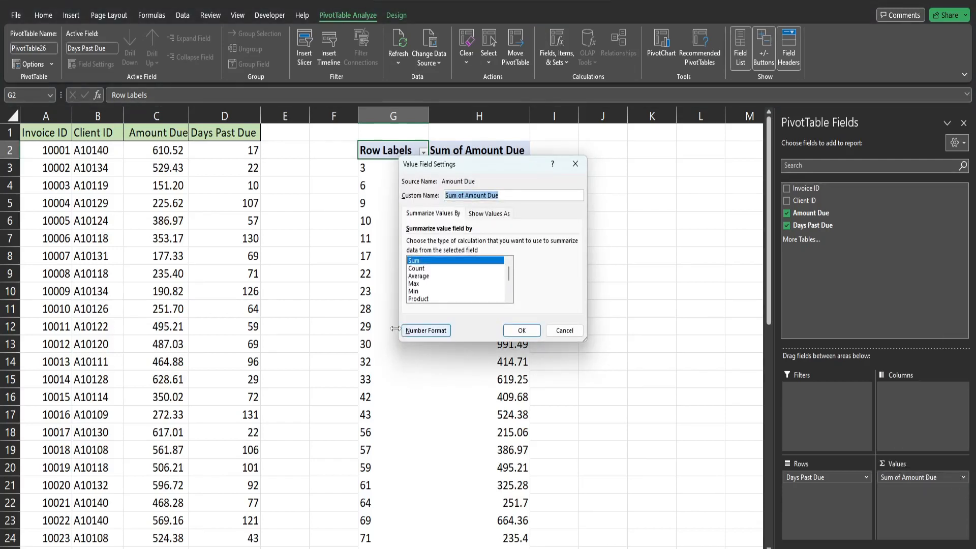
left_click(425, 330)
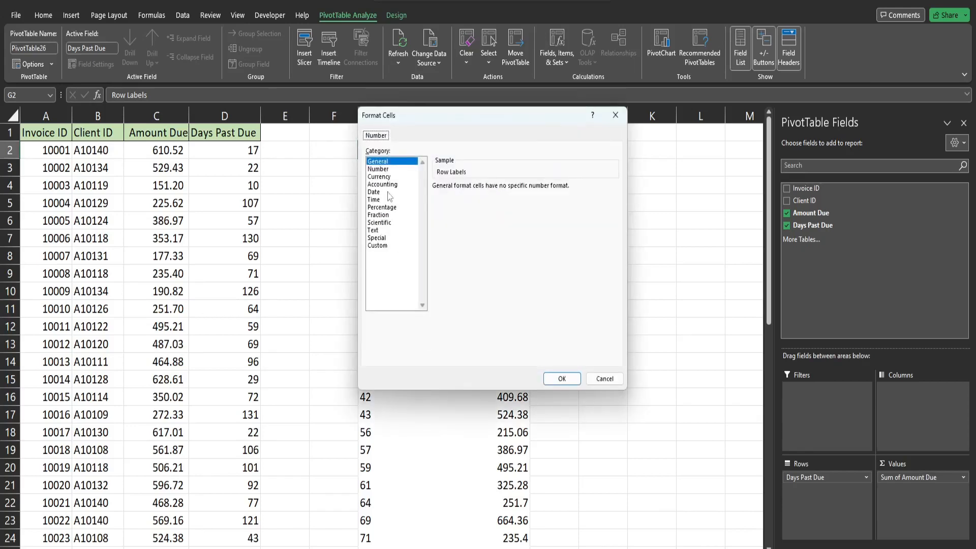
left_click(380, 176)
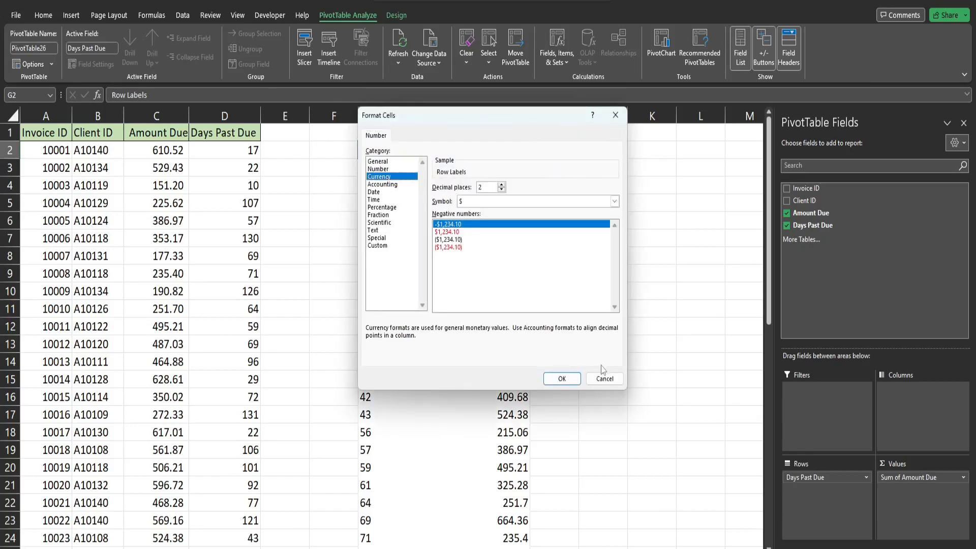
left_click(561, 379)
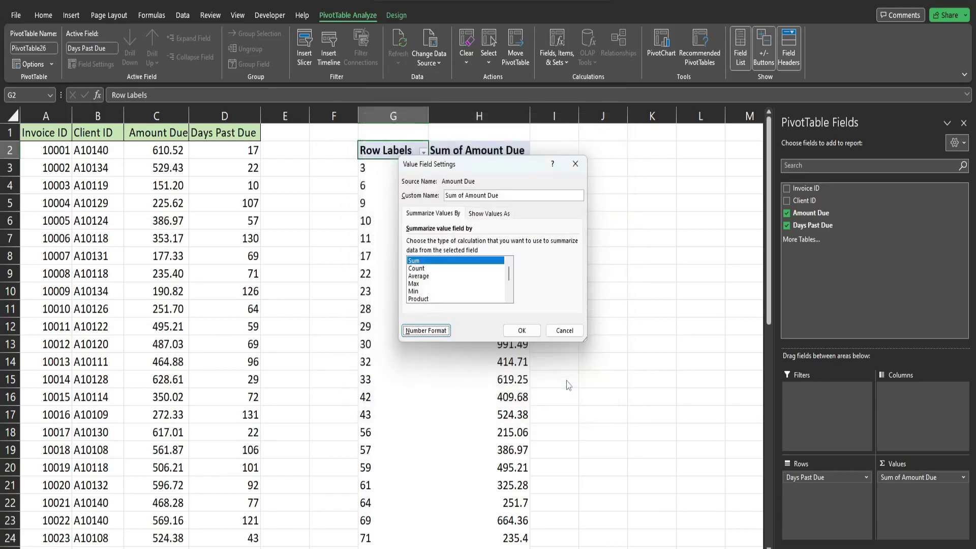
left_click(522, 330)
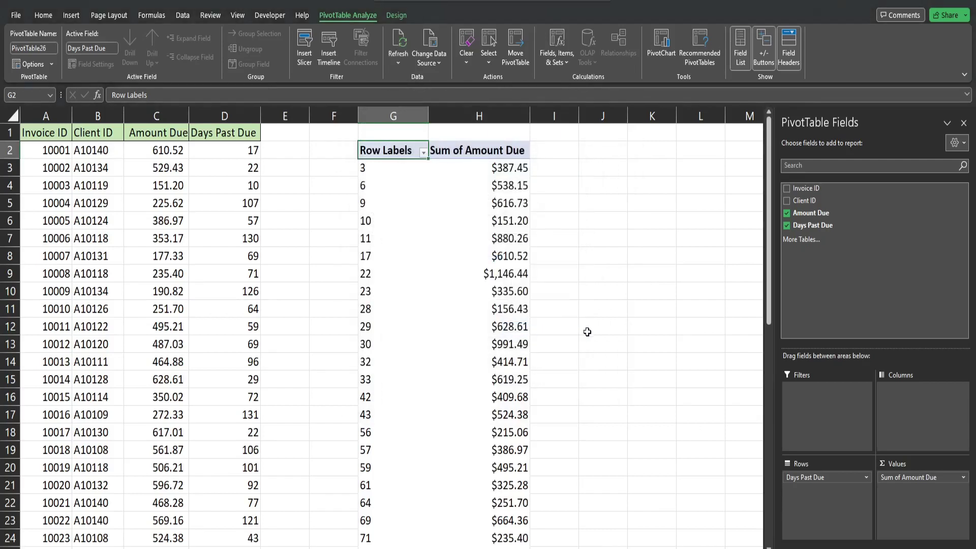
left_click(383, 185)
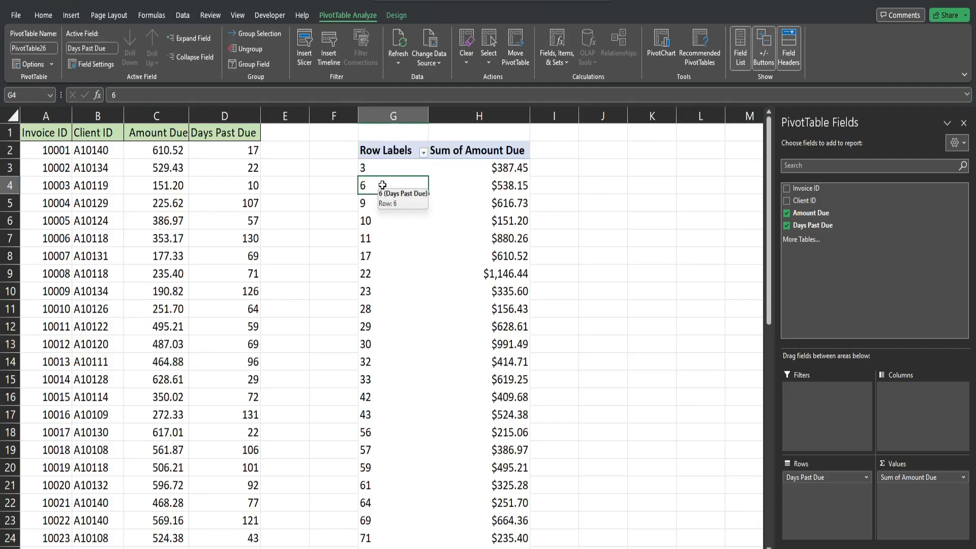
Group the Days Past Due row labels by 10, giving bands 3-12 through 133-142.
right_click(383, 186)
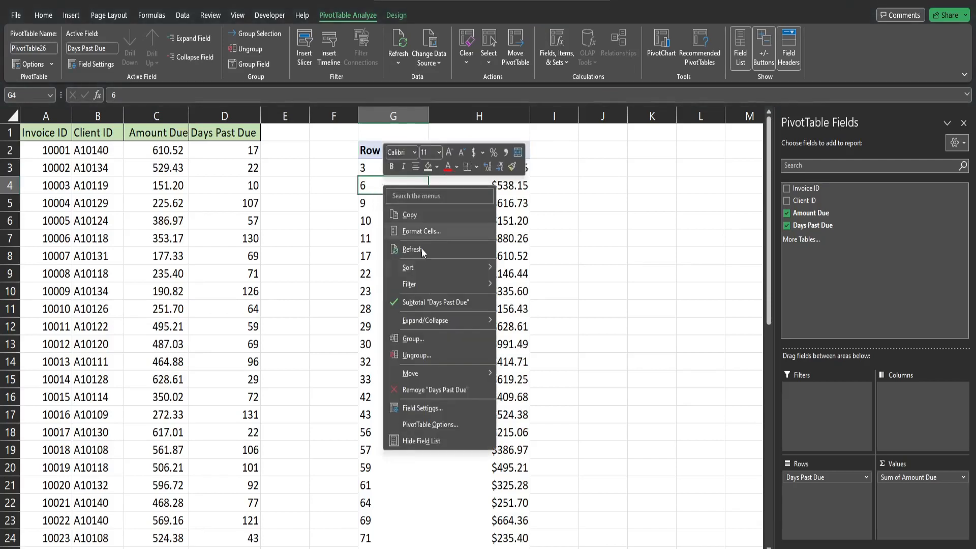
left_click(427, 339)
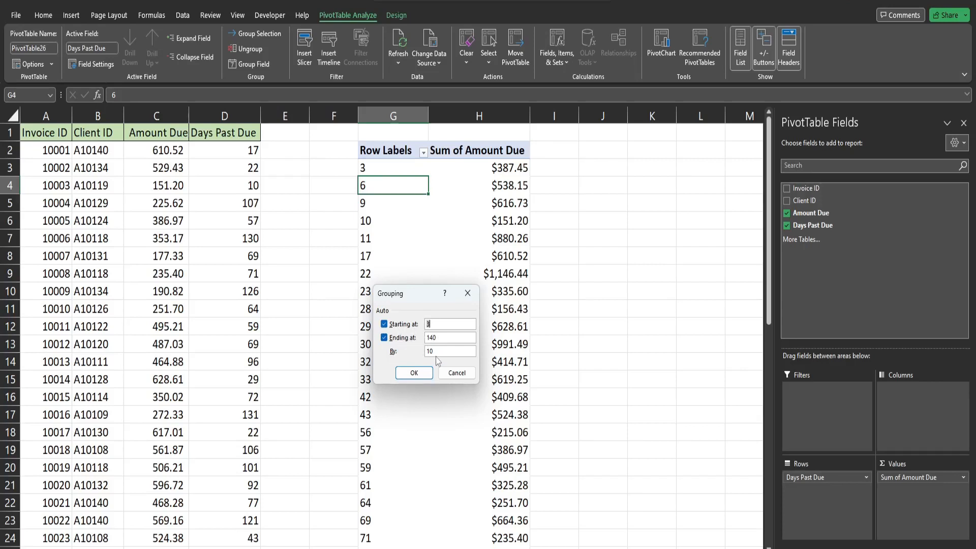
double_click(429, 352)
left_click(414, 373)
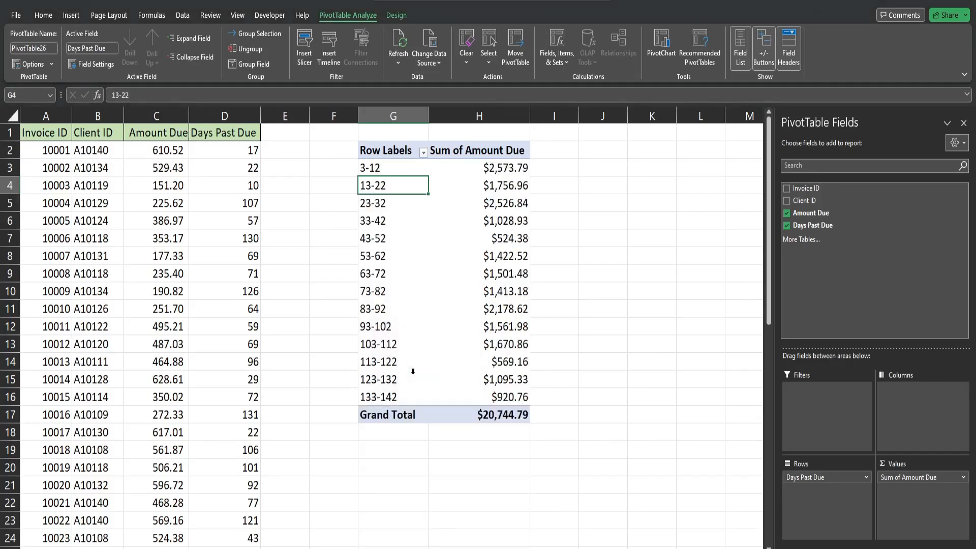
Regroup Days Past Due starting at 1, ending at 140, by 20, giving bands 1-20 to 121-140.
left_click(366, 170)
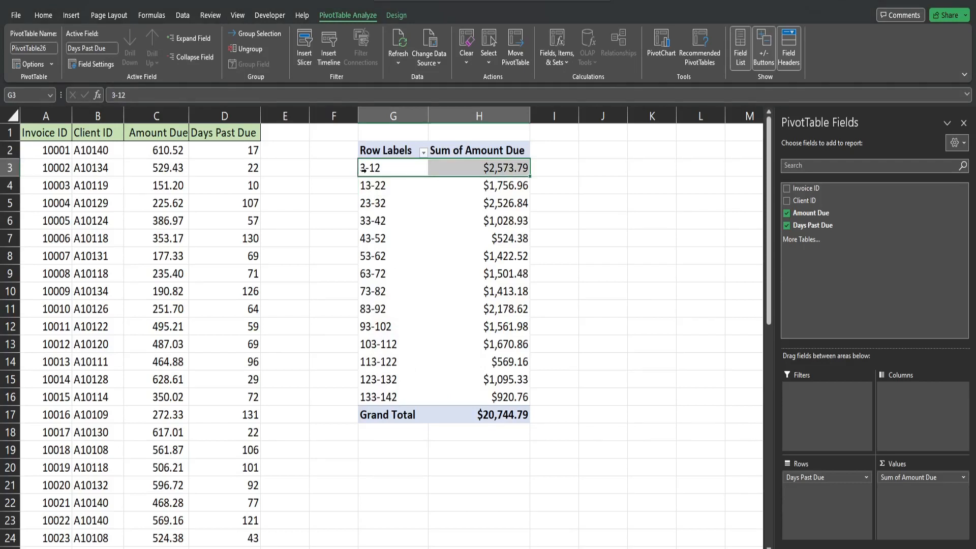
right_click(365, 169)
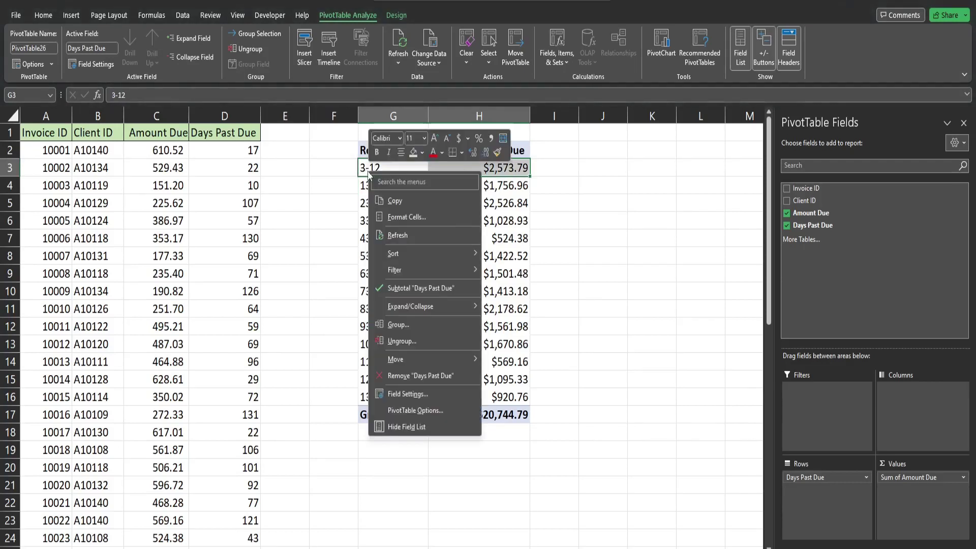
left_click(395, 328)
type("1")
left_click(414, 322)
left_click_drag(414, 322, 395, 321)
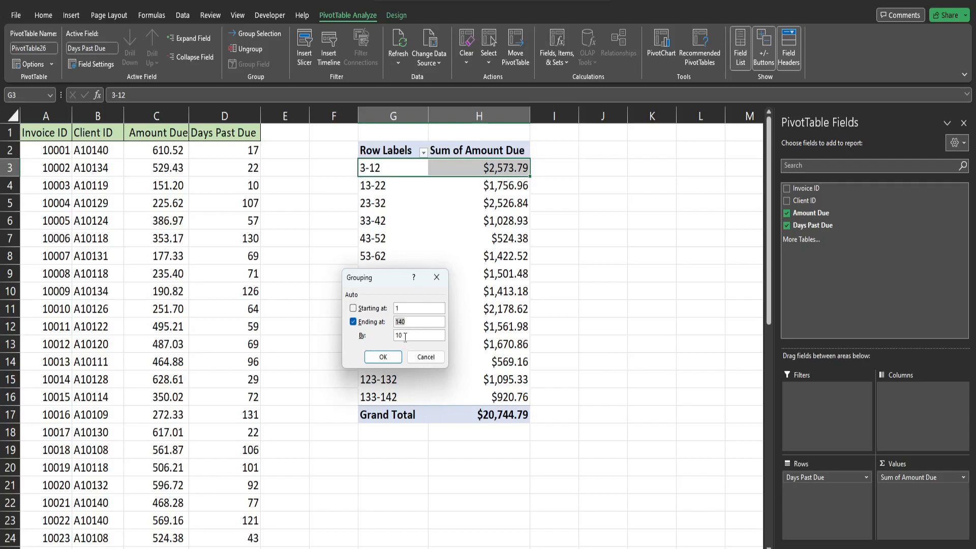
double_click(400, 336)
left_click(383, 357)
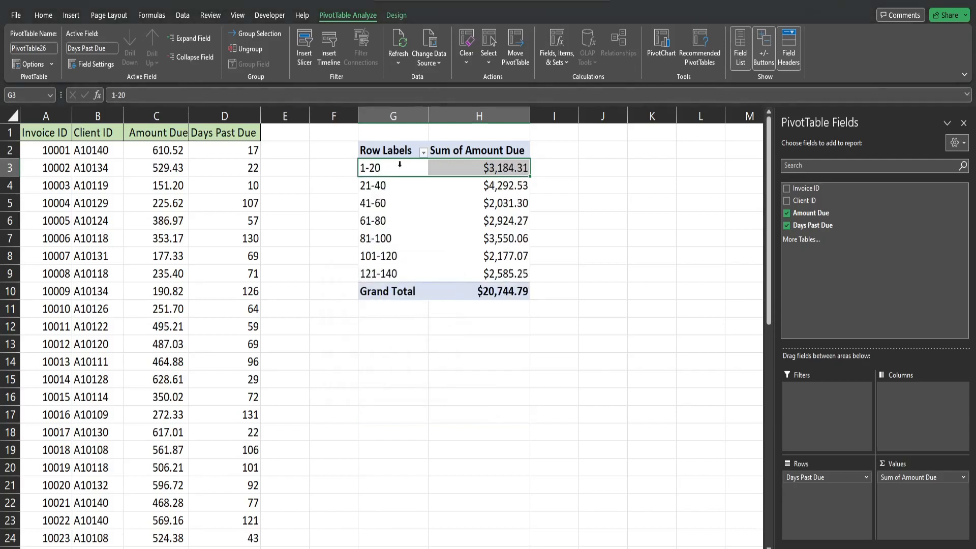
Drill into the 21-40 total of $4,292.53 to list its invoices on a new detail sheet.
left_click(380, 203)
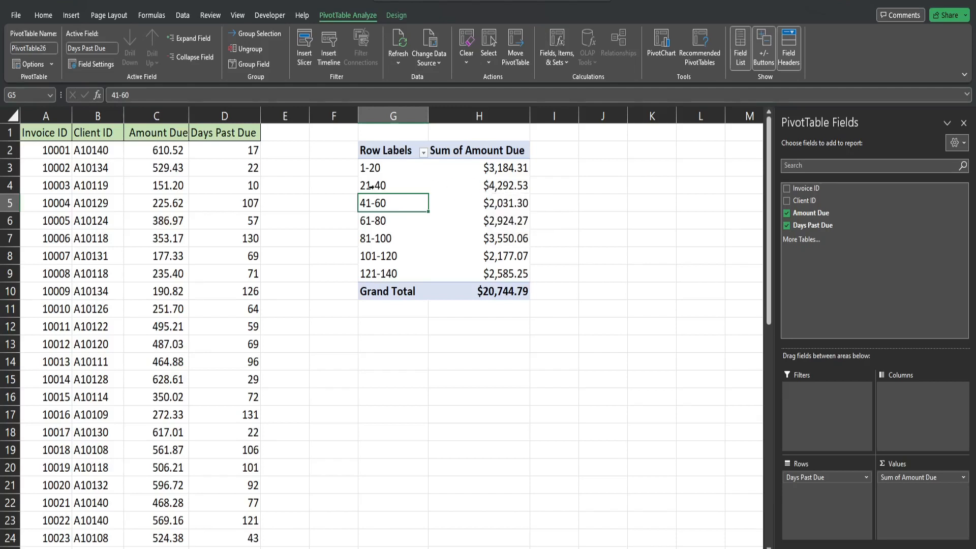
mouse_move(504, 185)
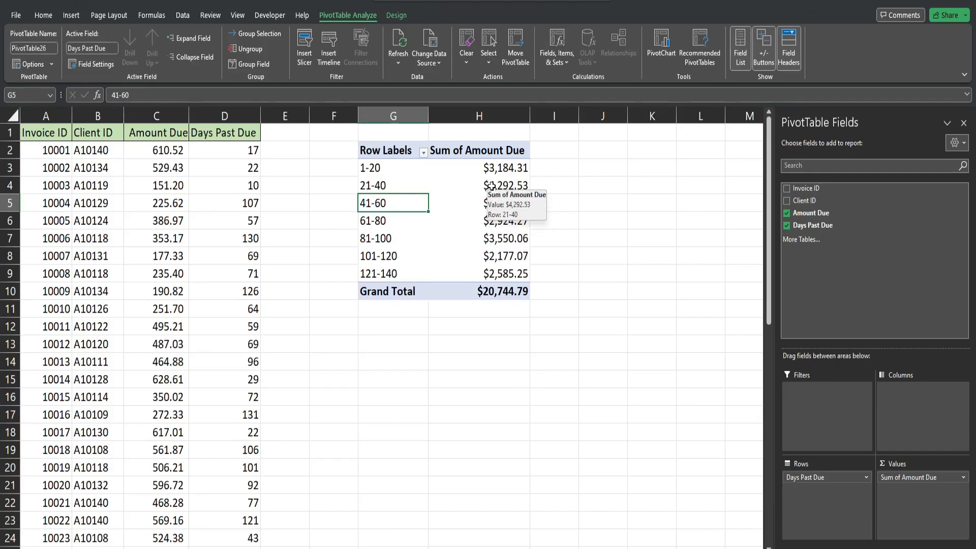
left_click(490, 187)
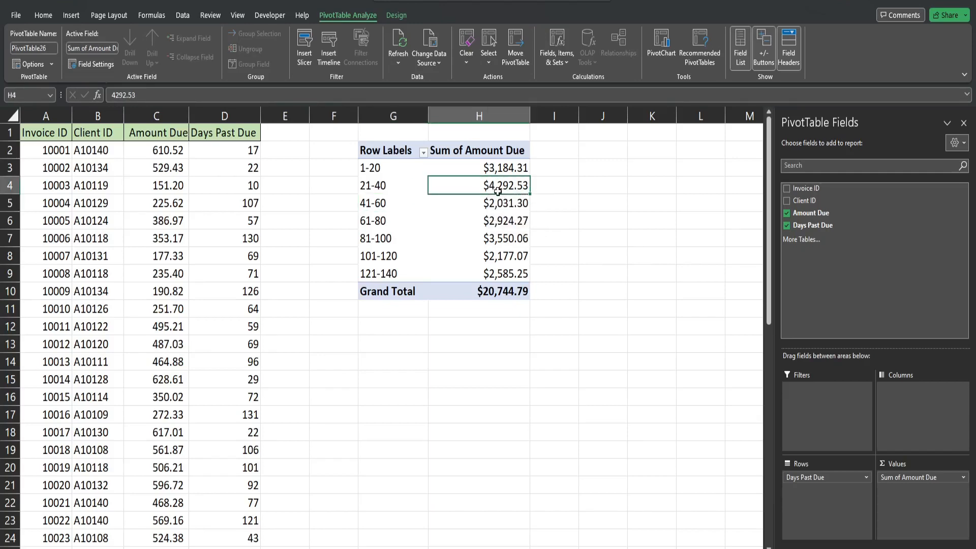
double_click(500, 185)
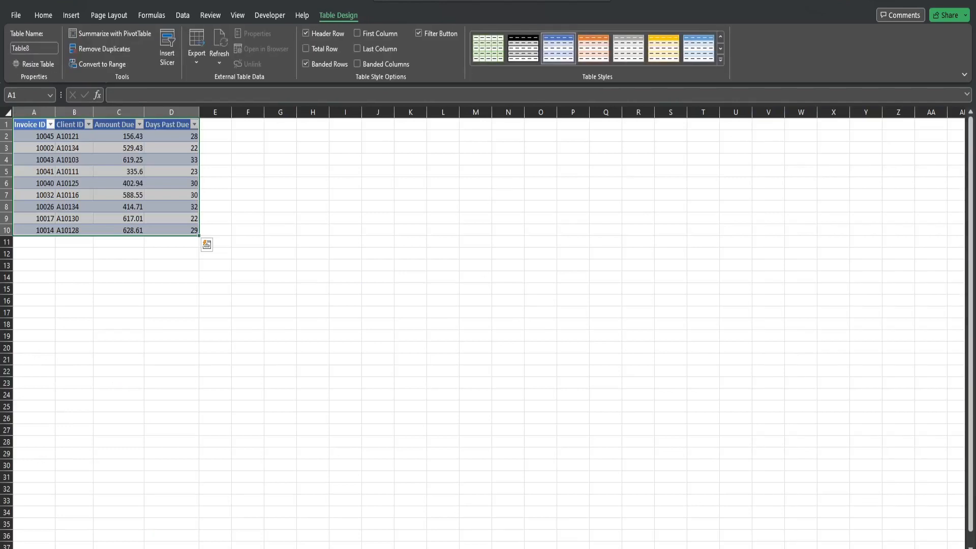
scroll(489, 305, "up", 3, "ctrl")
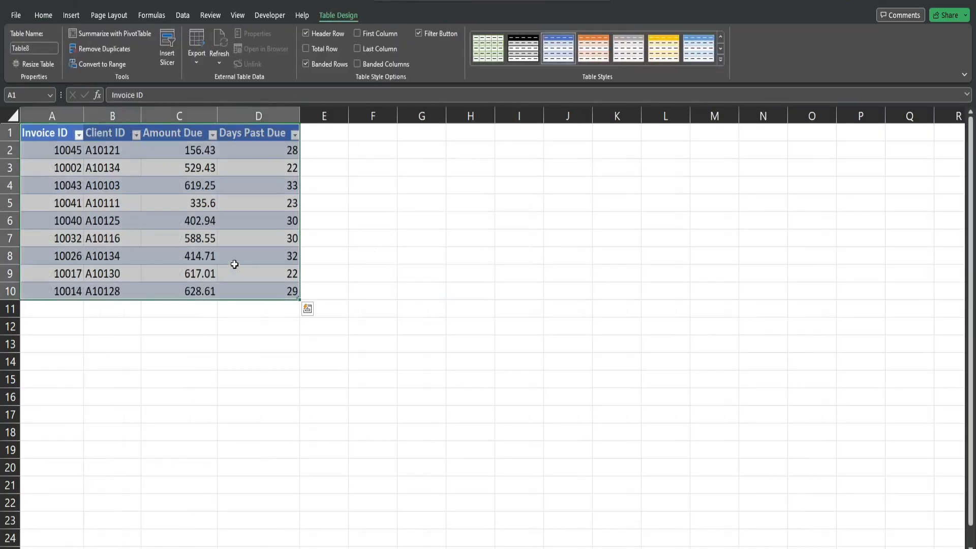
left_click_drag(275, 152, 276, 292)
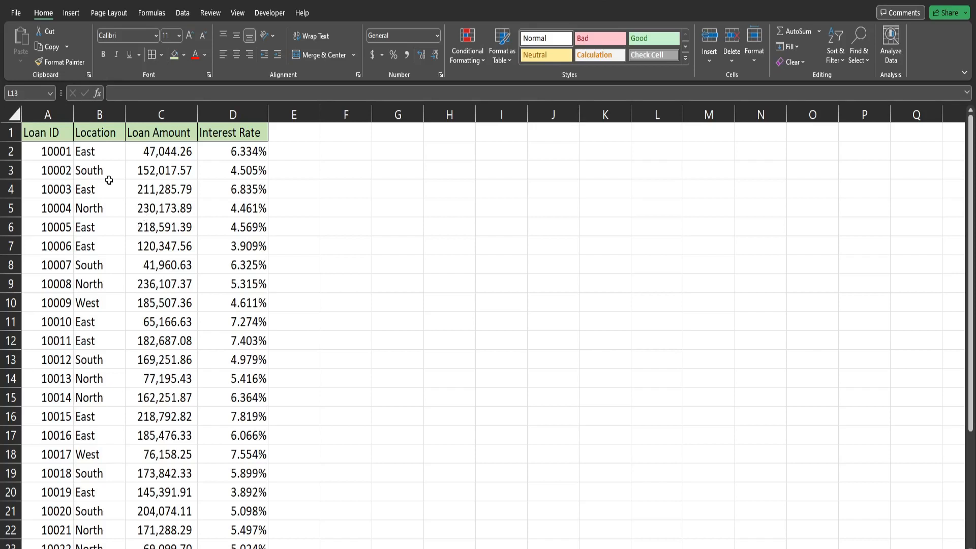
left_click(99, 115)
left_click(102, 152)
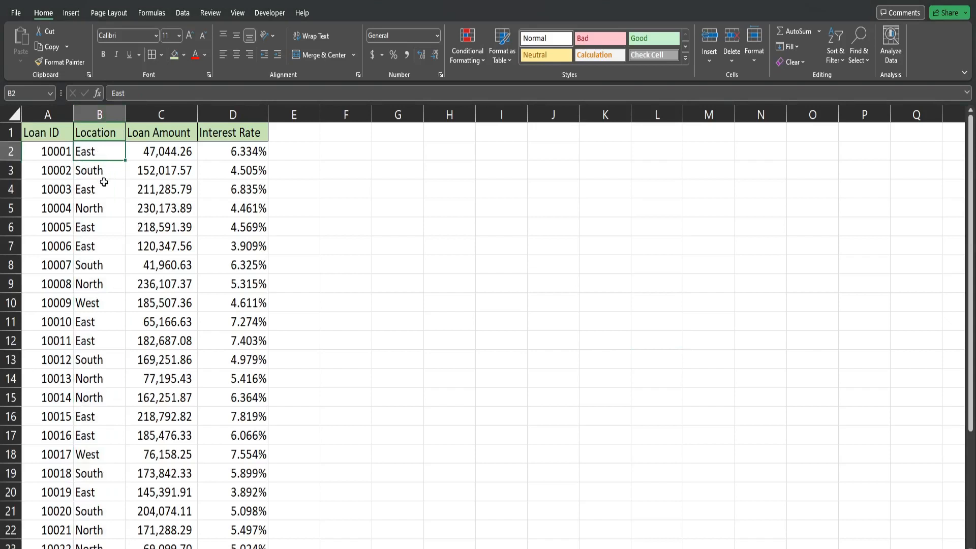
left_click(100, 208)
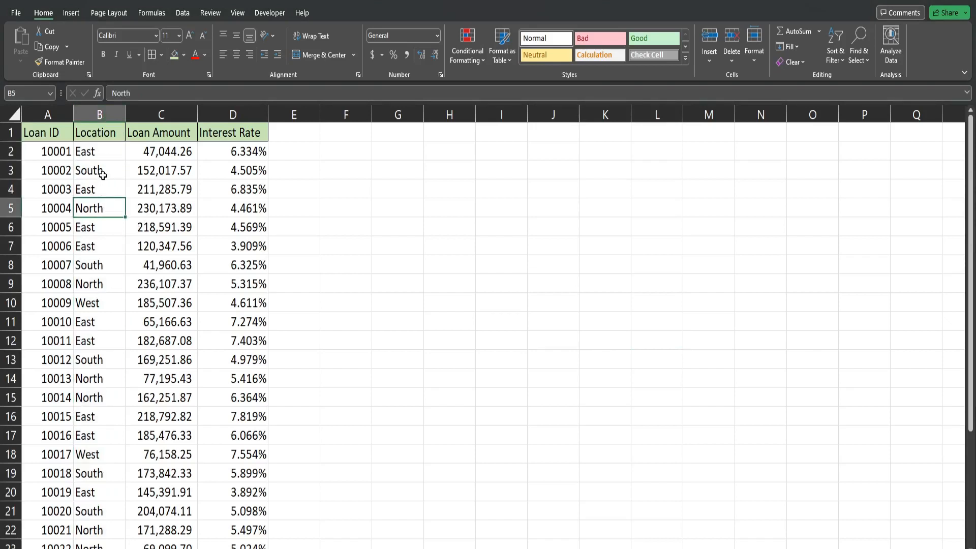
left_click(100, 173)
left_click(97, 303)
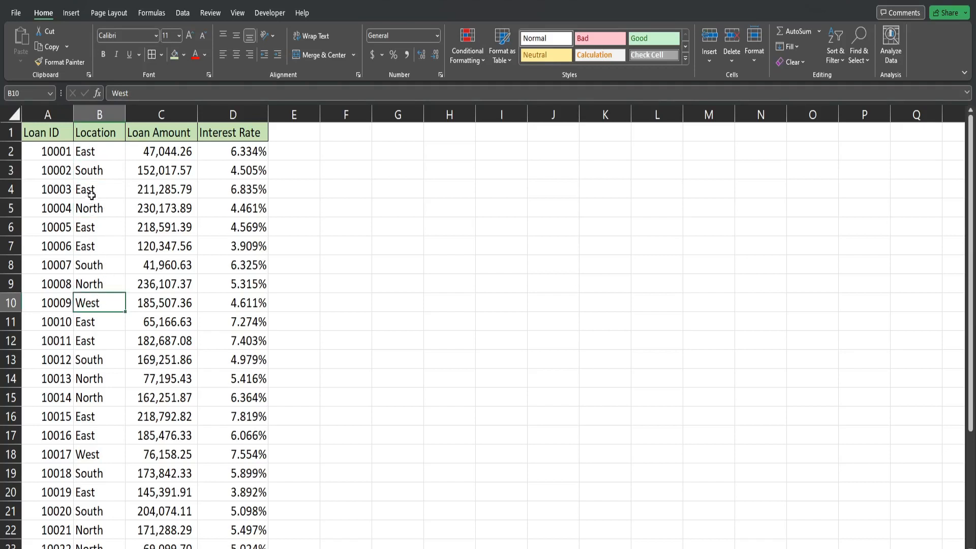
left_click_drag(94, 191, 95, 209)
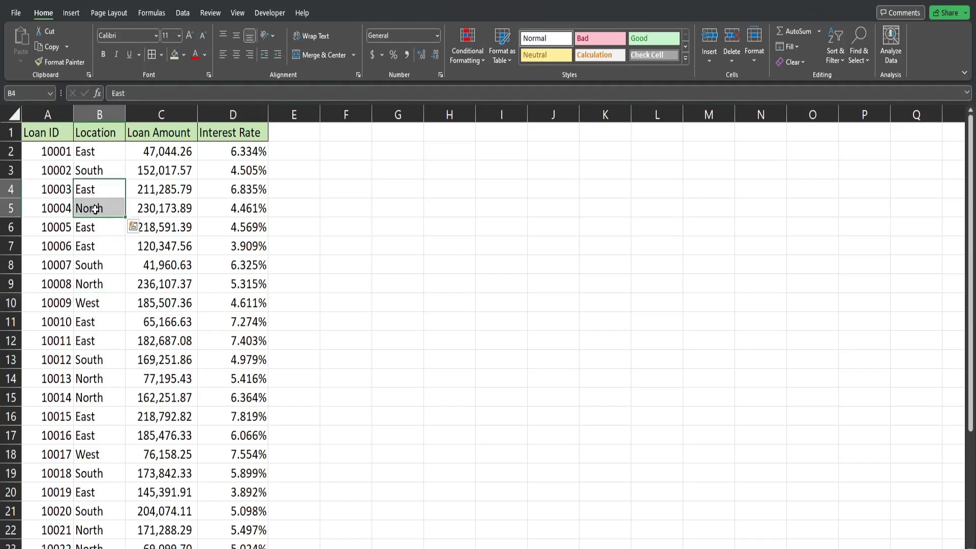
left_click(103, 265)
left_click(97, 303)
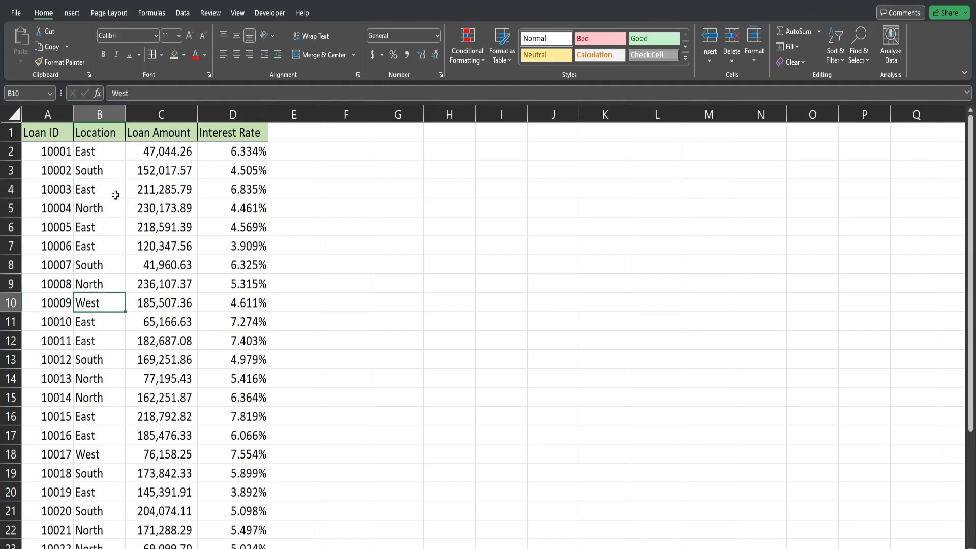
Insert a PivotTable from Sheet1!$A$1:$D$31 onto a new worksheet.
left_click(70, 13)
left_click(25, 60)
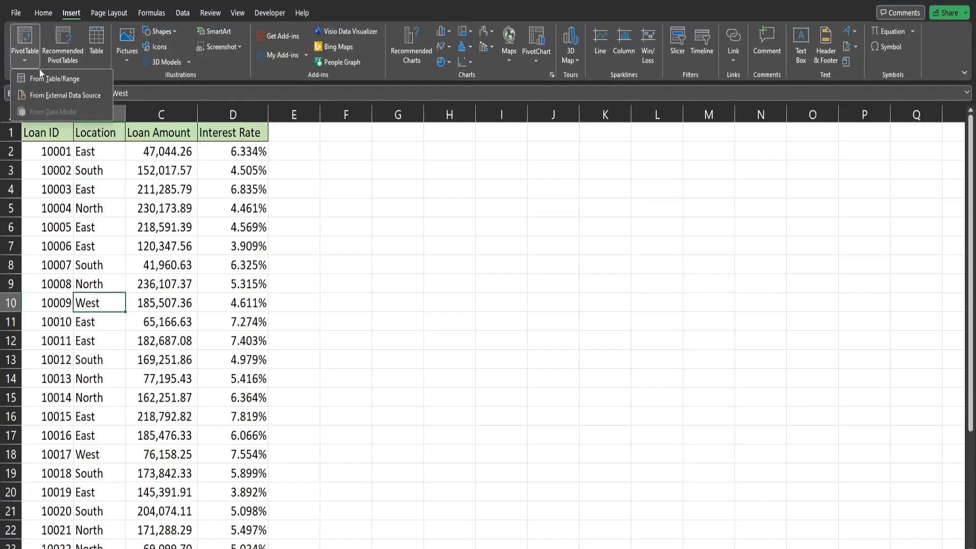
left_click(54, 79)
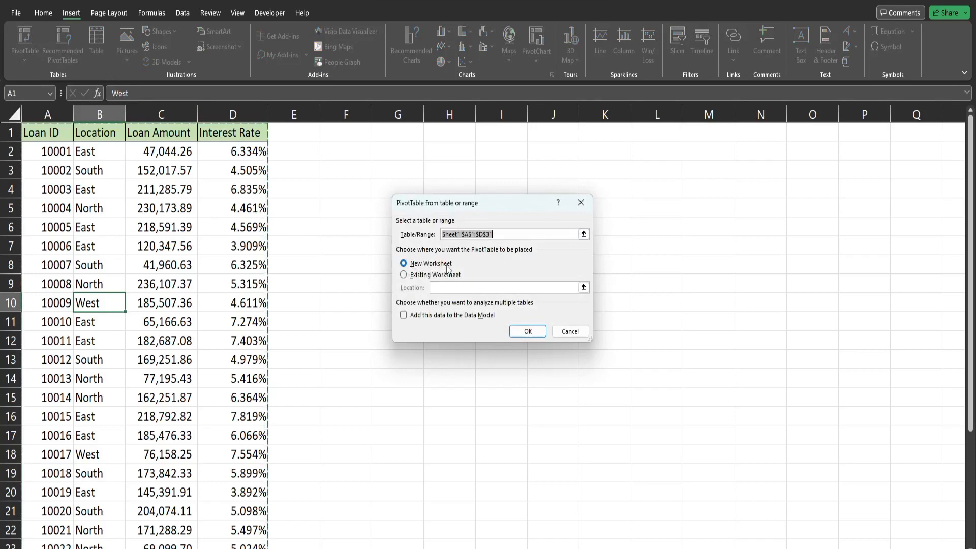
left_click(528, 331)
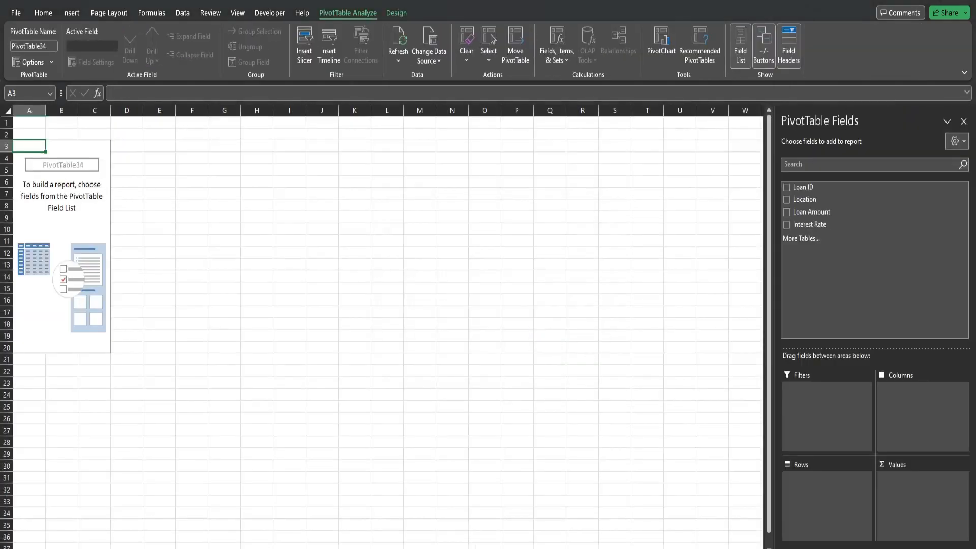
scroll(382, 305, "up", 4)
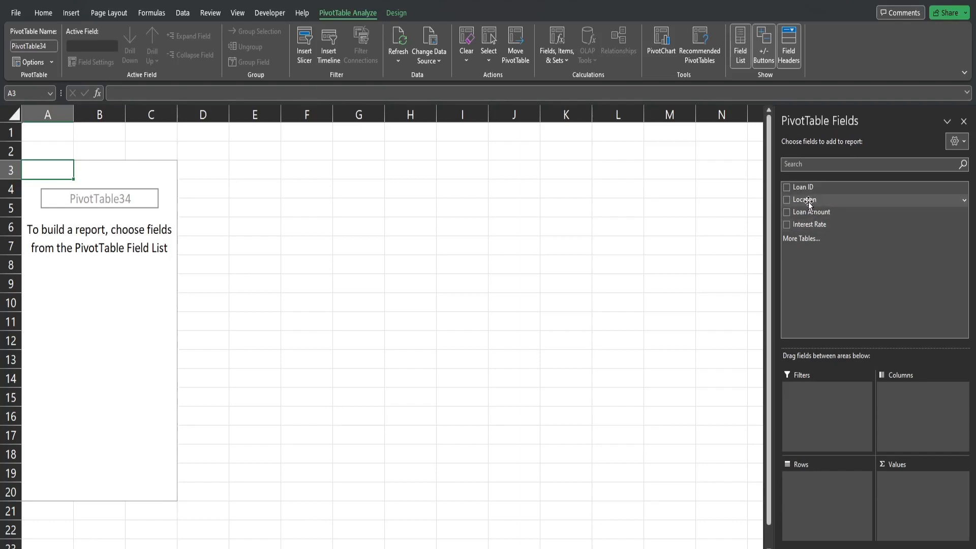
Place Location in Rows and Loan Amount in Values as Sum of Loan Amount.
left_click_drag(808, 203, 824, 490)
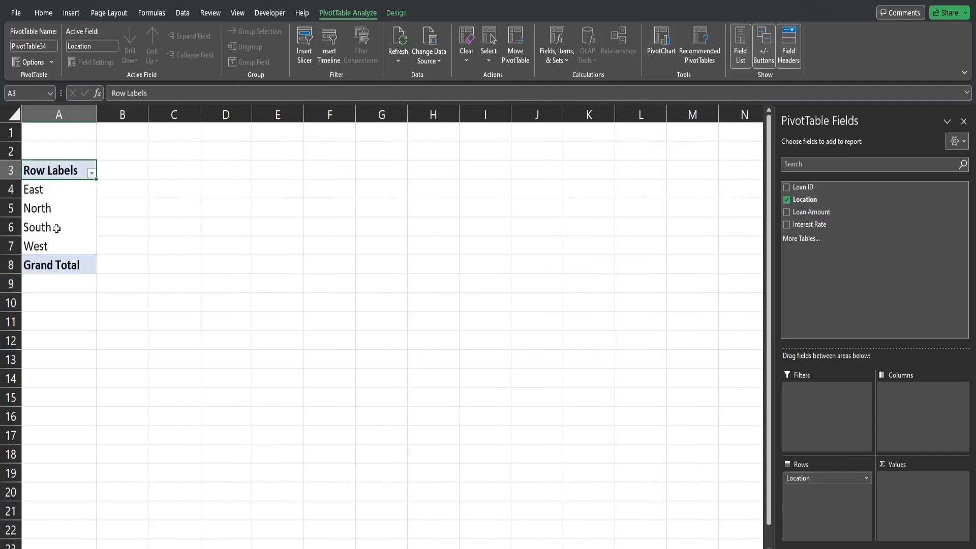
mouse_move(812, 212)
left_click_drag(808, 213, 922, 491)
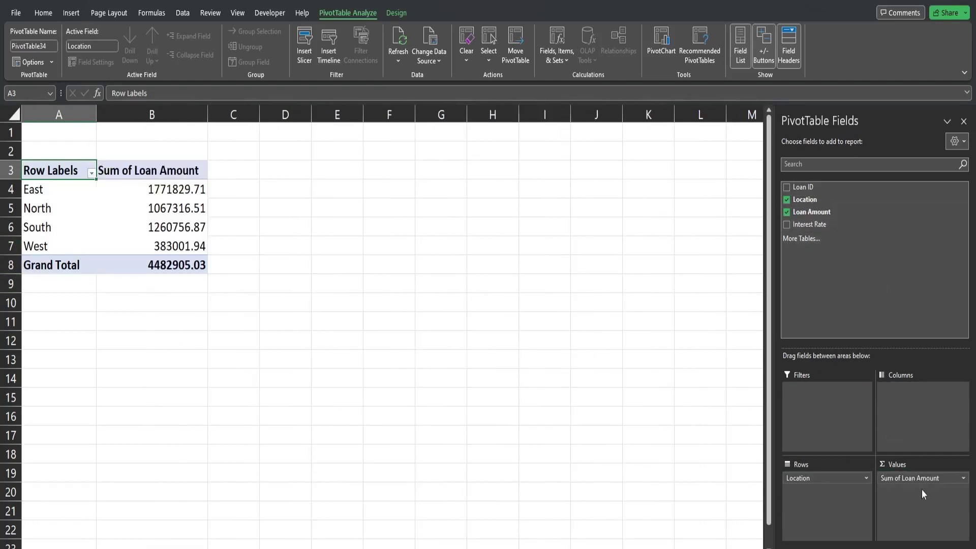
left_click(965, 478)
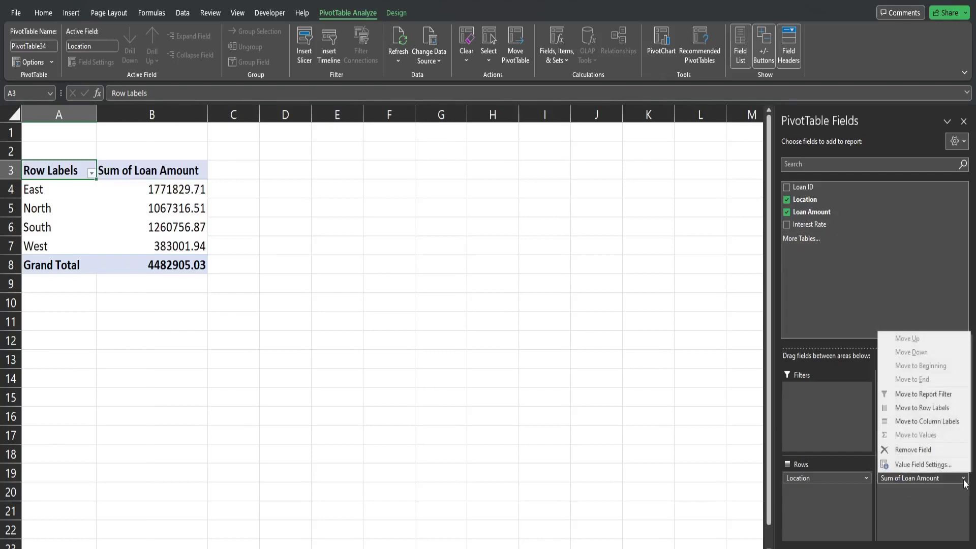
left_click(921, 465)
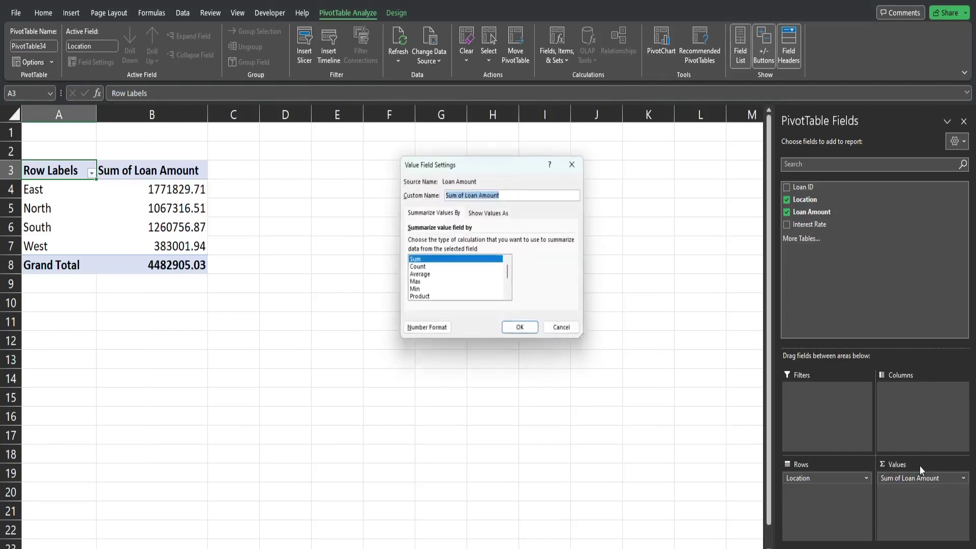
Format Sum of Loan Amount as Currency, totaling $4,482,905.03.
left_click(427, 330)
left_click(380, 176)
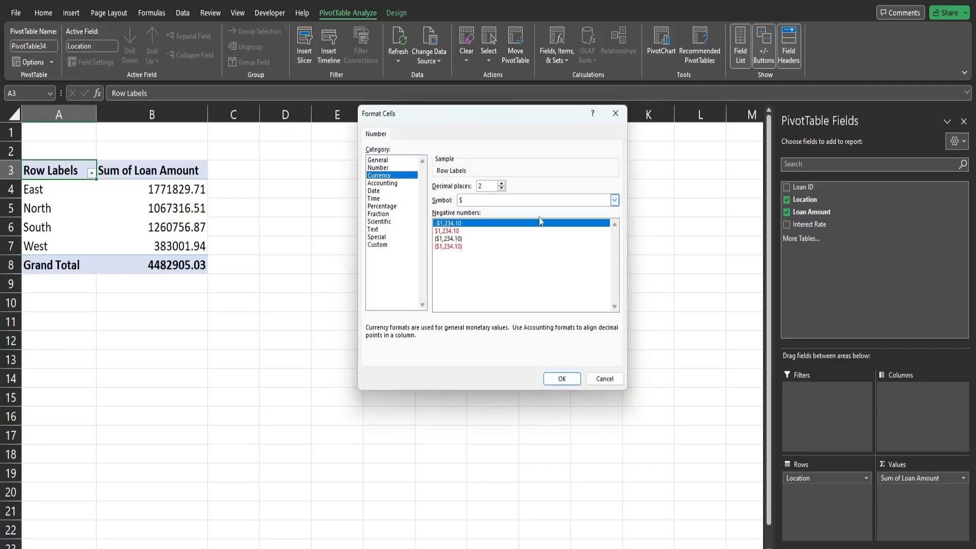
left_click(561, 378)
left_click(521, 330)
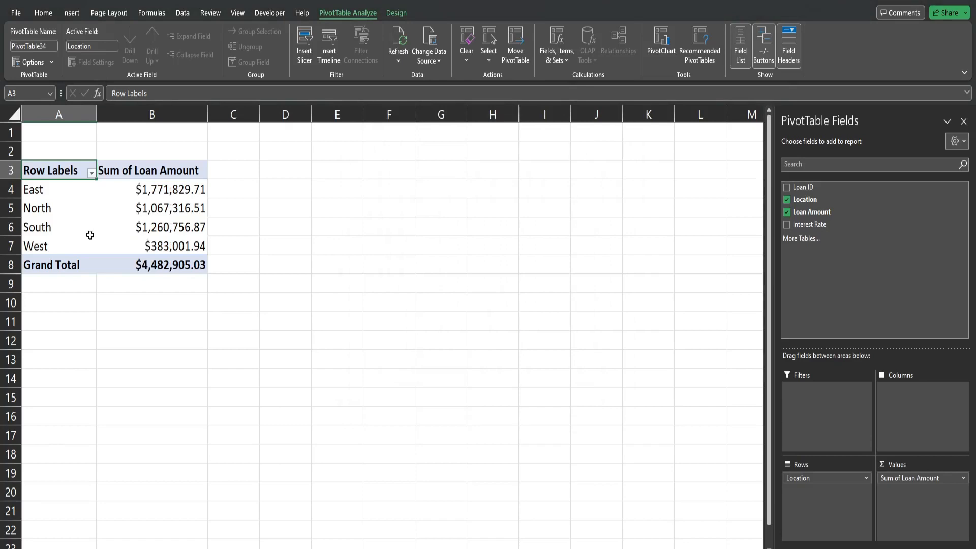
Group the East and North rows into Group1, totaling $2,839,146.22.
left_click(42, 191)
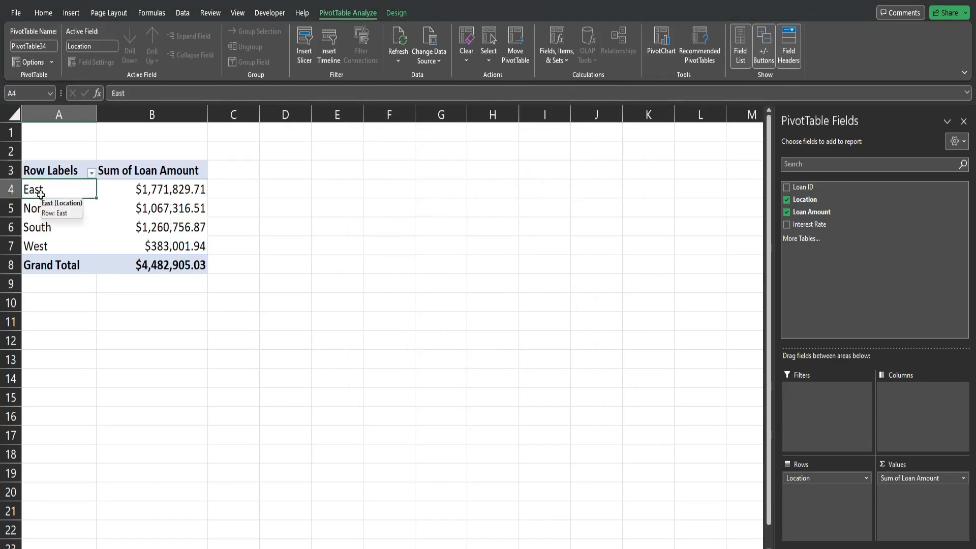
left_click_drag(40, 190, 39, 200)
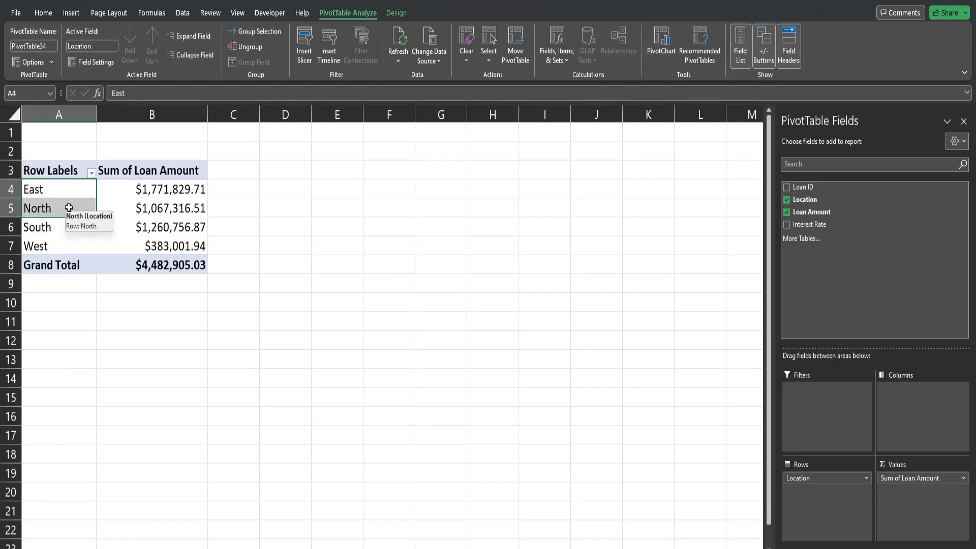
right_click(68, 207)
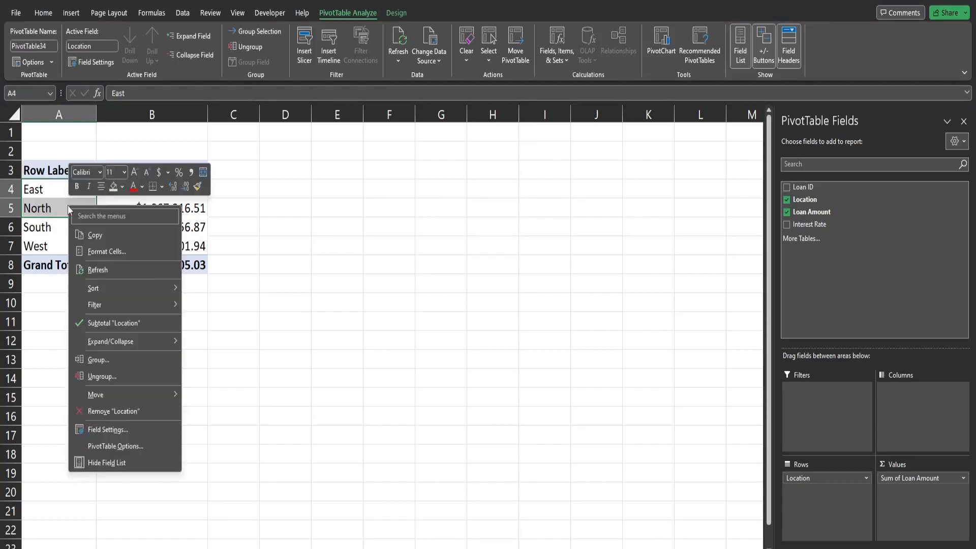
left_click(98, 359)
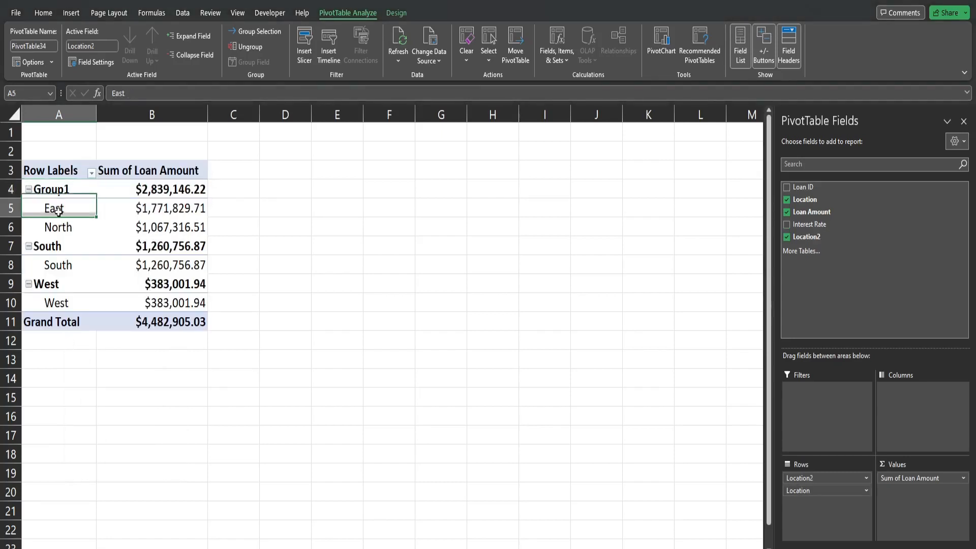
left_click_drag(58, 208, 60, 226)
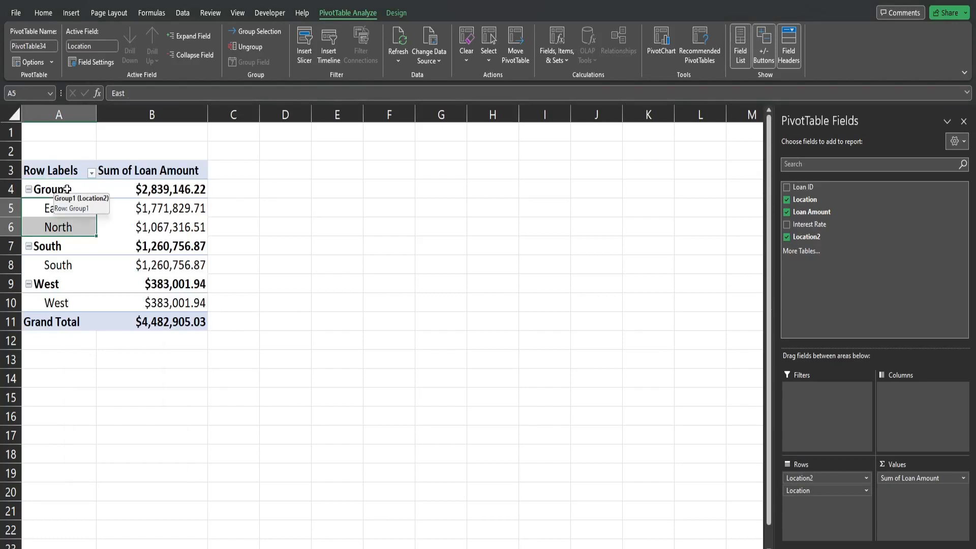
Group the South and West rows into Group2, totaling $1,643,758.81.
left_click(64, 265)
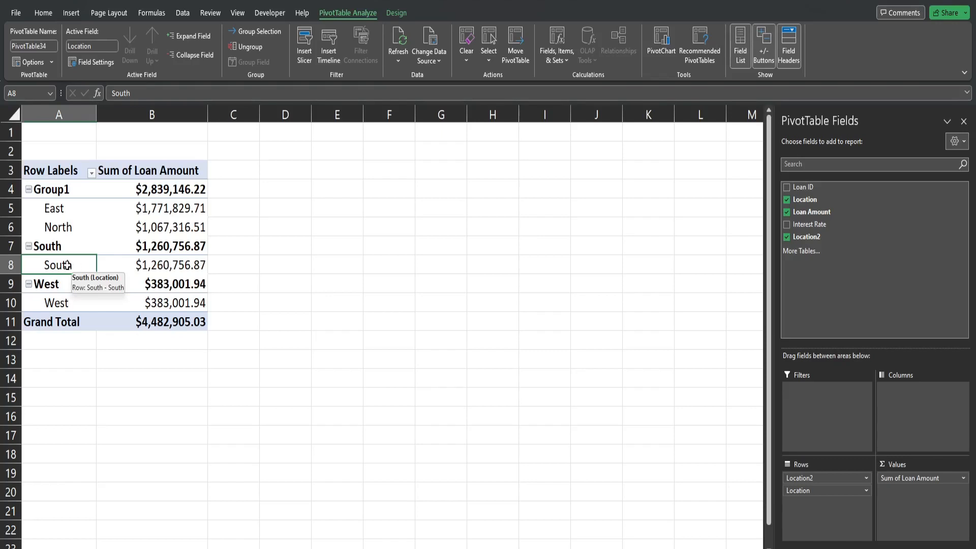
left_click(59, 303, "ctrl")
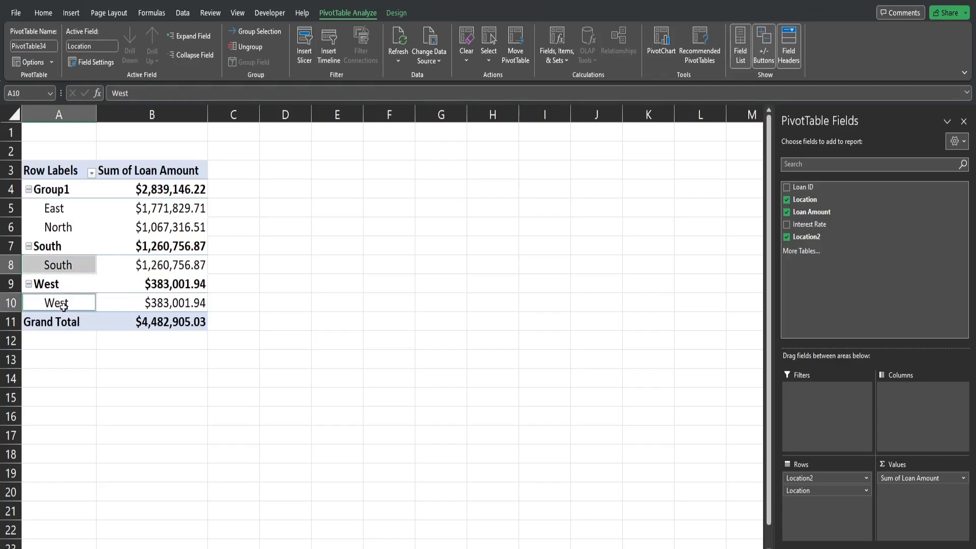
right_click(64, 306)
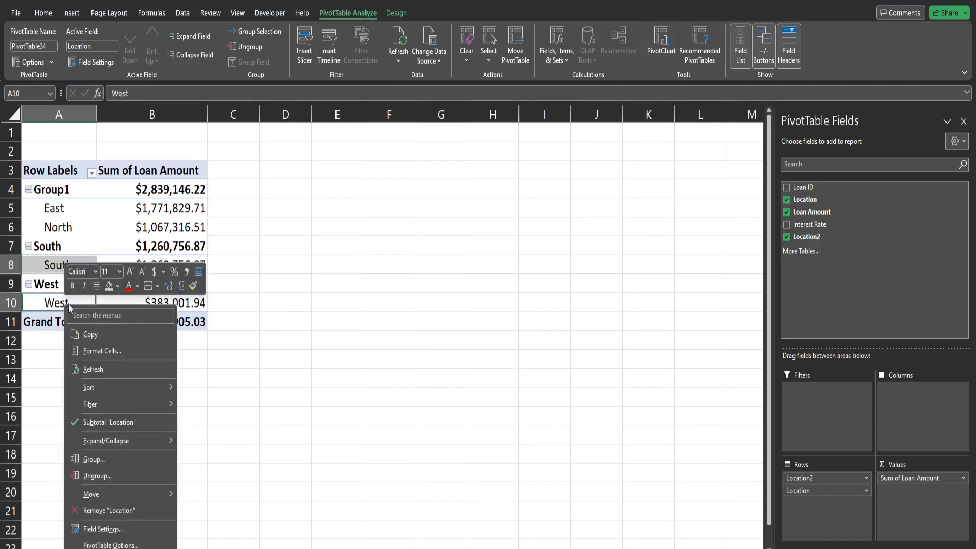
left_click(94, 458)
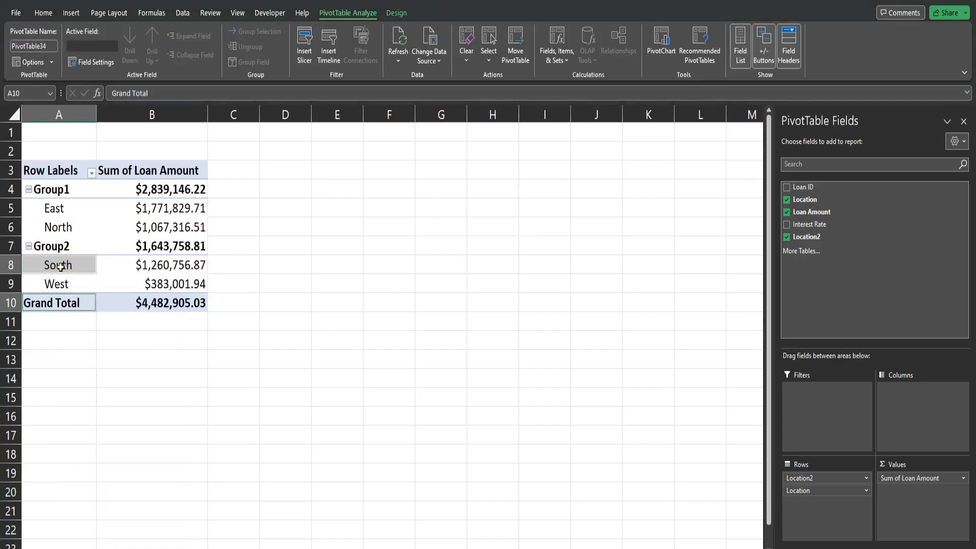
left_click_drag(58, 266, 59, 285)
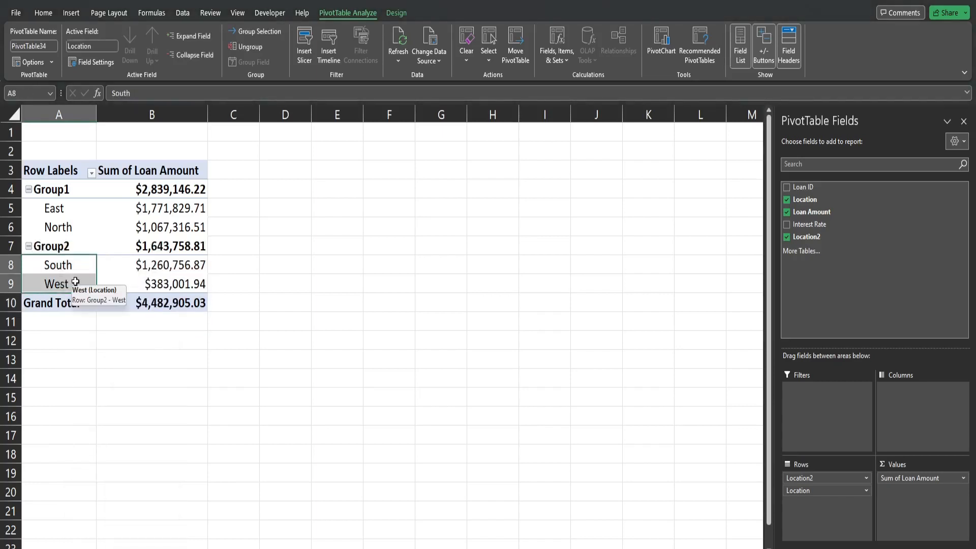
left_click(52, 190)
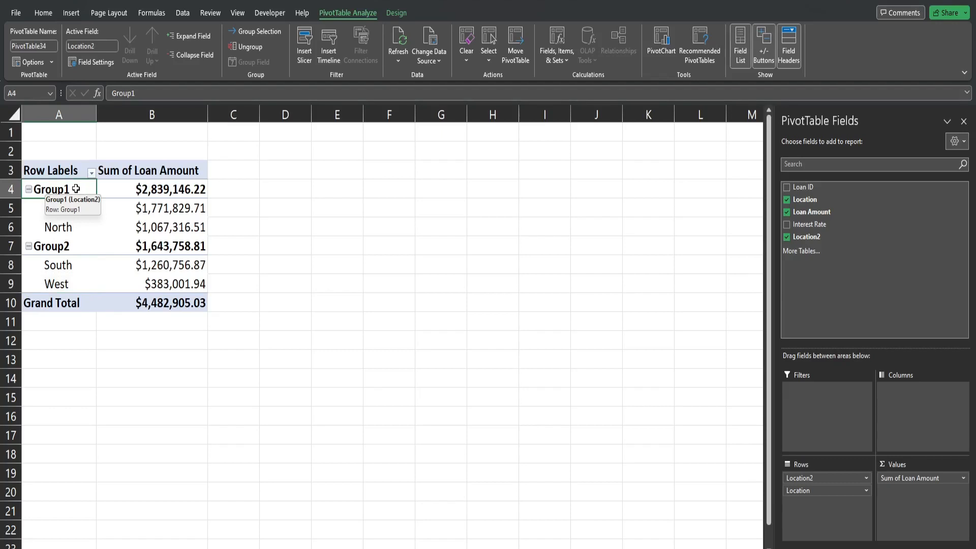
Rename the Group1 location heading to Northeast.
double_click(76, 190)
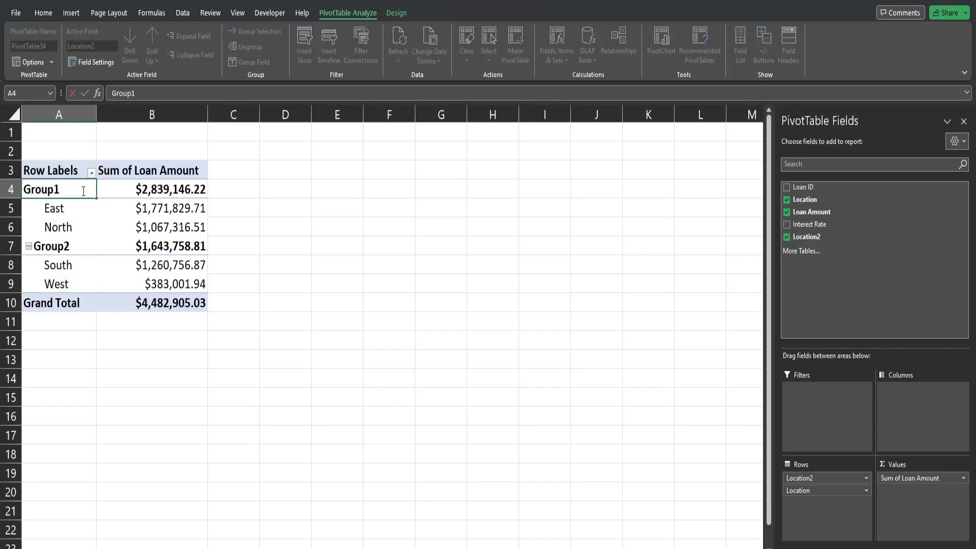
key("BackSpace")
key("BackSpace")
key("BackSpace")
key("BackSpace")
key("BackSpace")
key("BackSpace")
type("Northe")
type("ast")
key("Return")
key("Return")
Rename the Group2 location heading to Southwest.
key("Up")
key("F2")
key("BackSpace")
key("BackSpace")
key("BackSpace")
key("BackSpace")
type("Southwest")
key("Return")
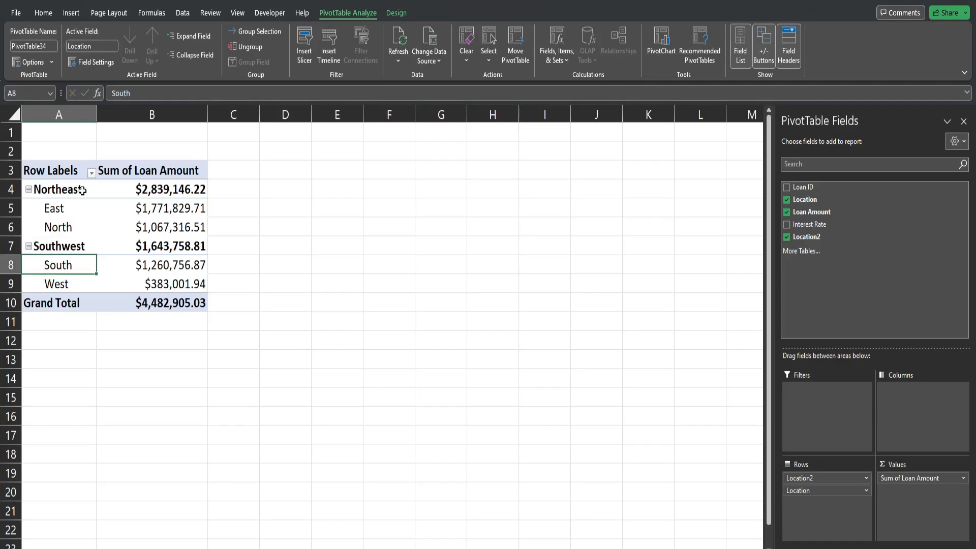